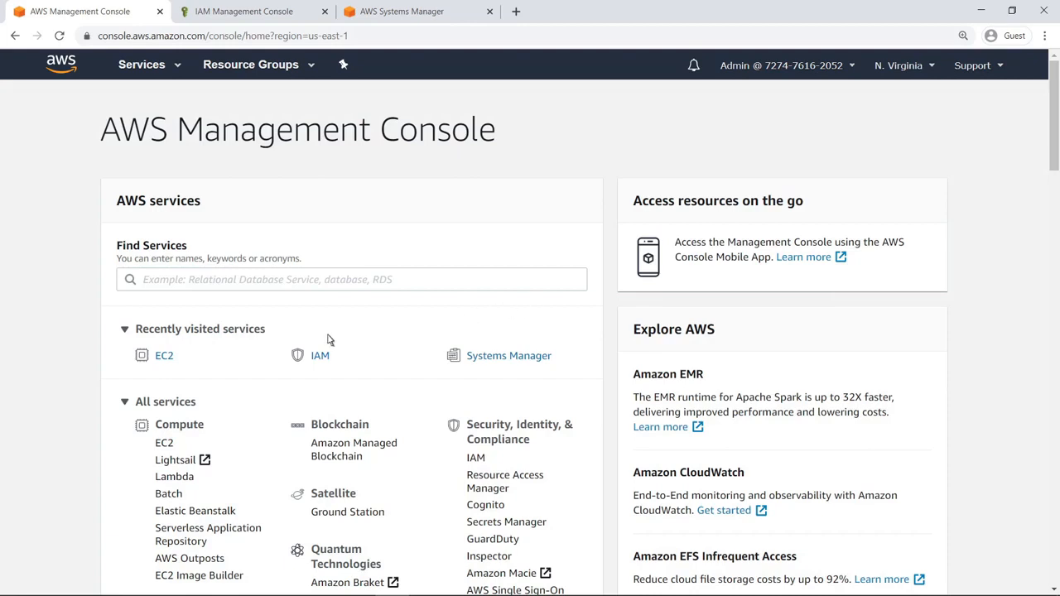
# Open the EC2 instances list and view the Linux-Env-1 instance
pyautogui.click(165, 356)
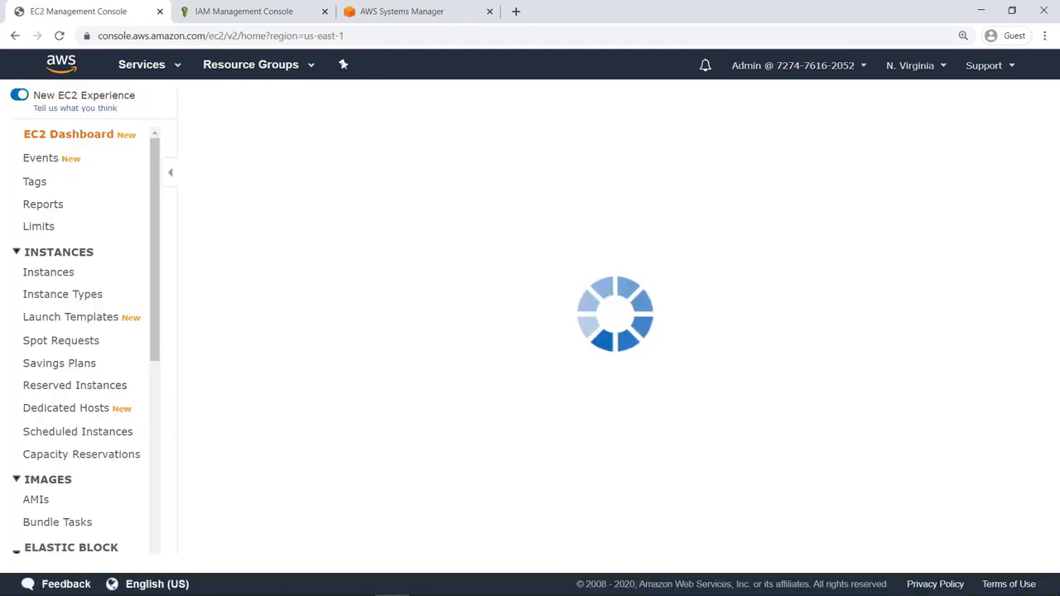
pyautogui.click(71, 273)
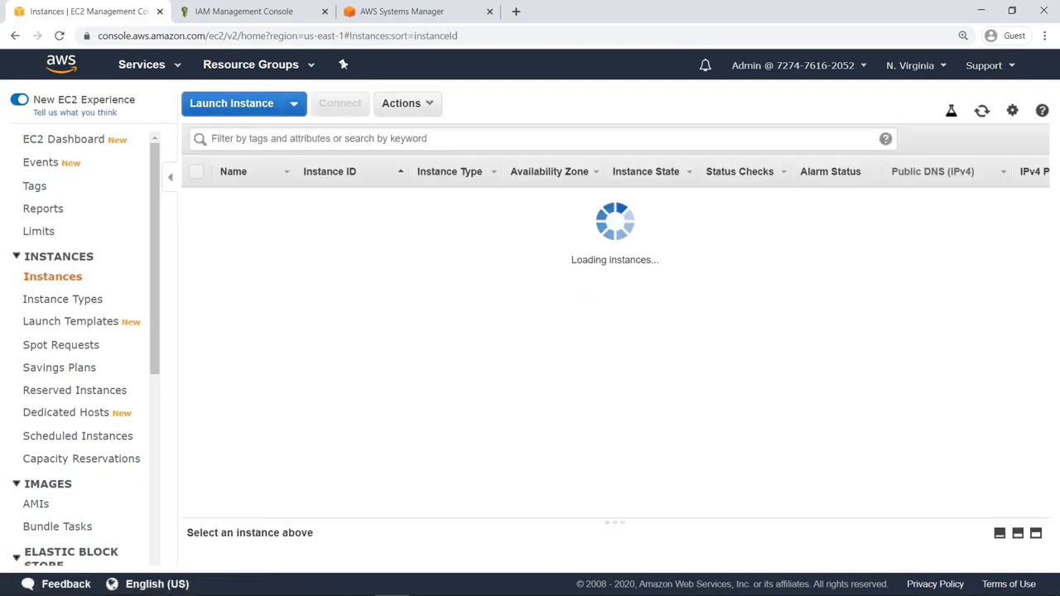
pyautogui.click(869, 196)
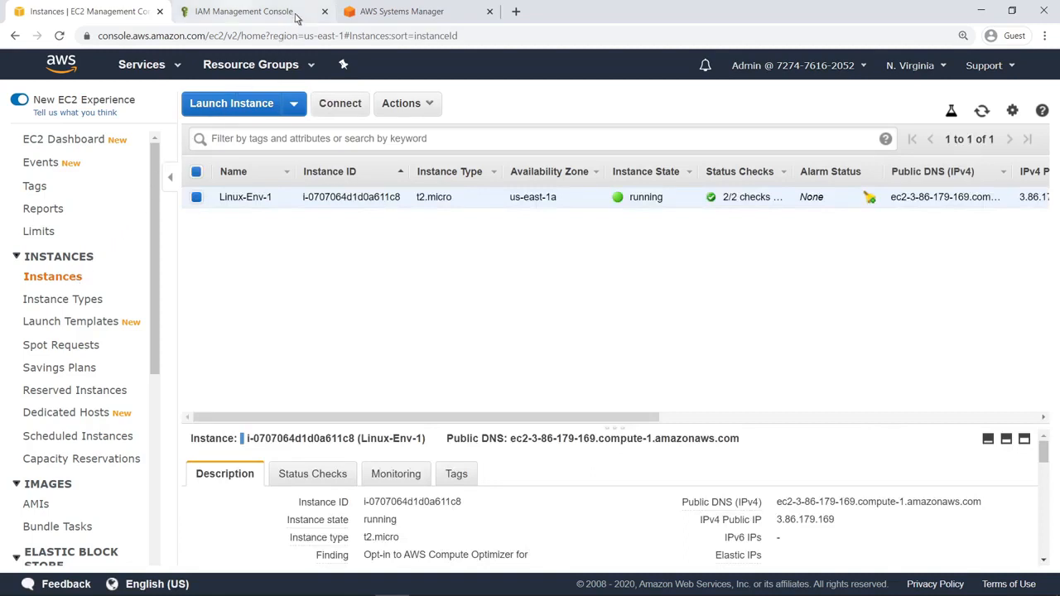
# Switch to the IAM console and view the permissions of the SSMAdmin role
pyautogui.click(296, 13)
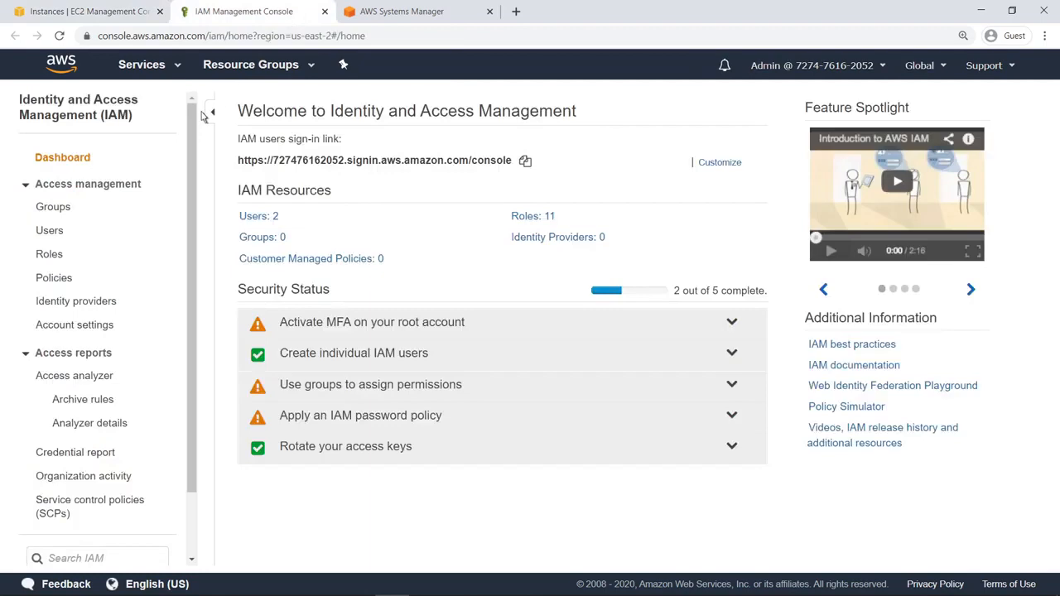
pyautogui.click(59, 262)
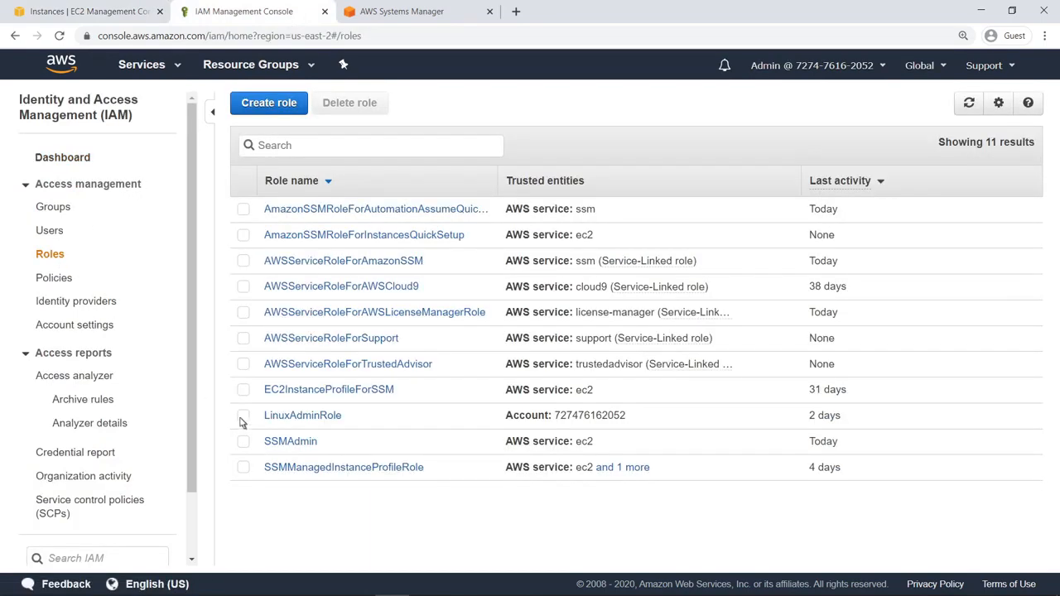
pyautogui.click(290, 442)
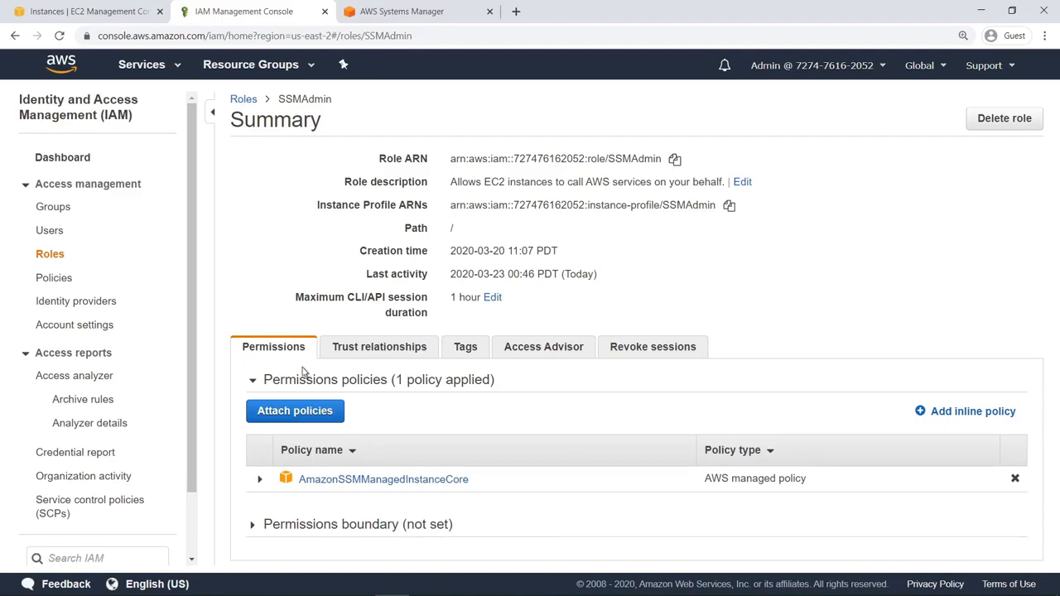
# In Systems Manager, start a Session Manager session on the Linux-Env-1 instance
pyautogui.click(454, 18)
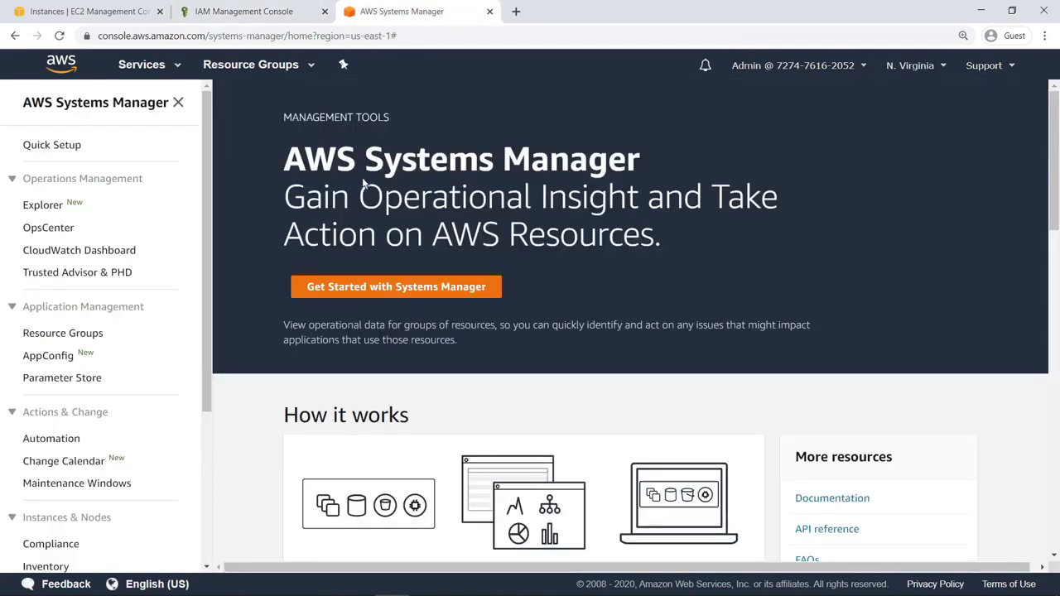
pyautogui.scroll(-1, 208, 458)
pyautogui.scroll(-2, 195, 456)
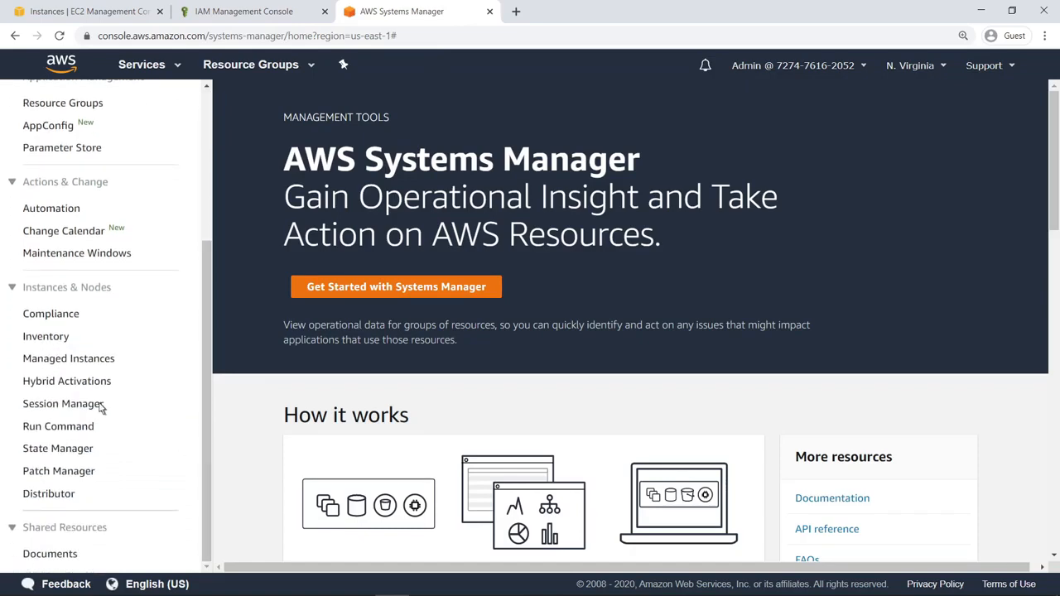
pyautogui.click(101, 405)
pyautogui.click(935, 212)
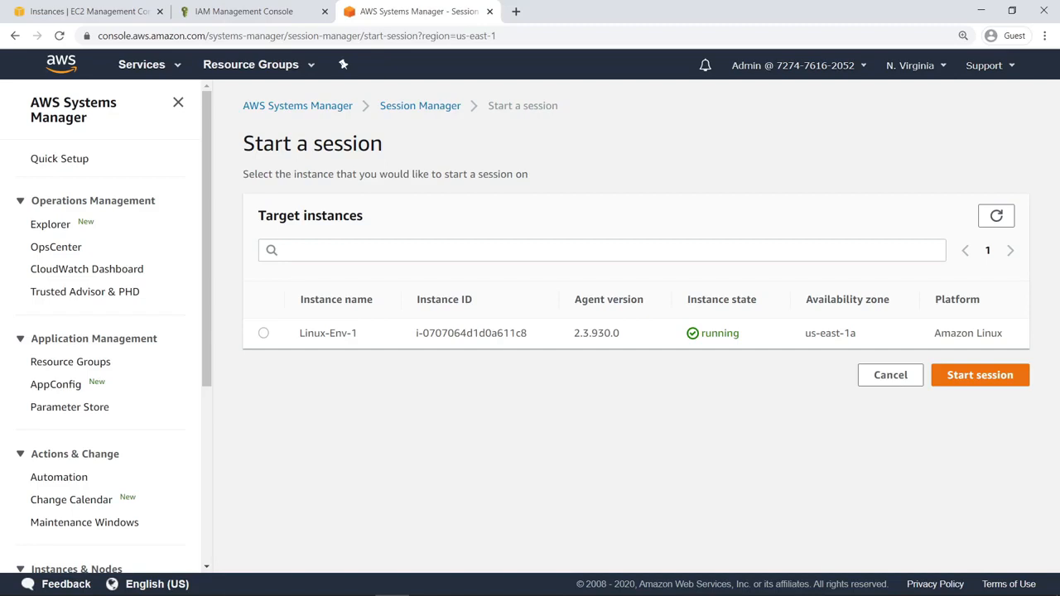
pyautogui.click(265, 335)
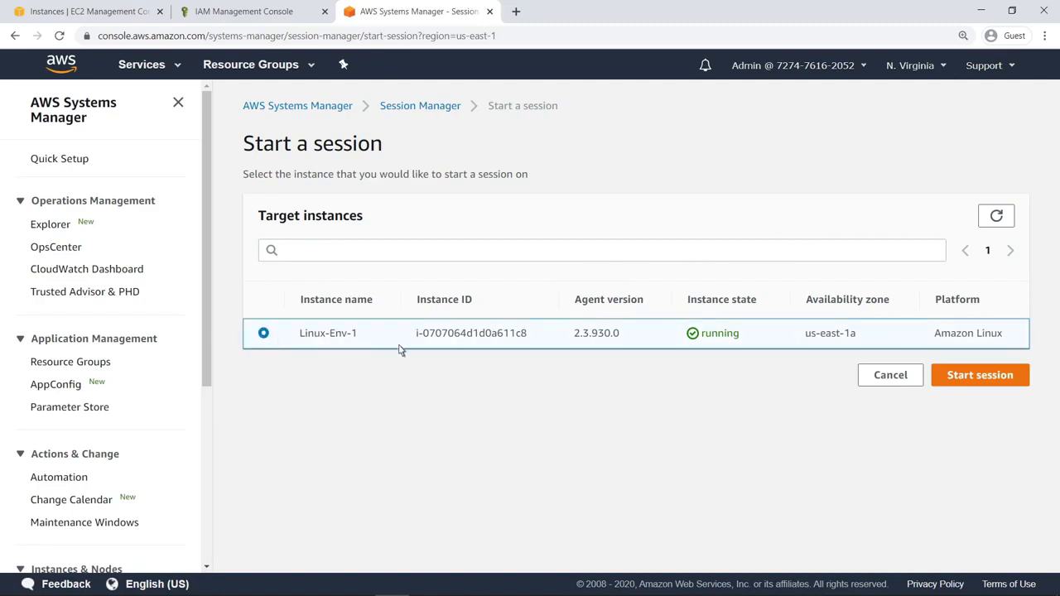
pyautogui.click(952, 381)
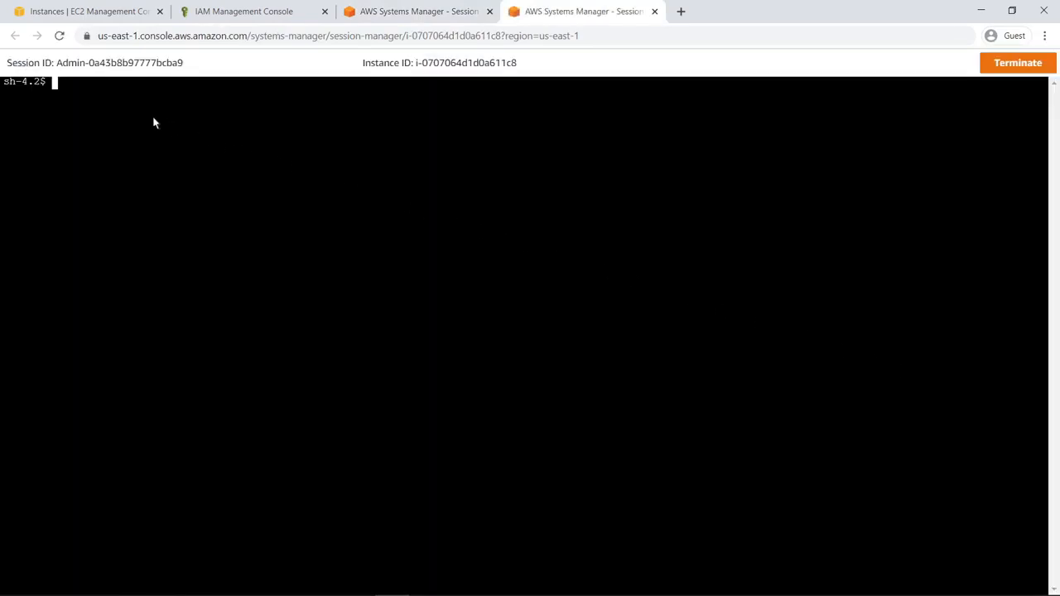
# Check the session's user with whoami, and create the operating system users LinuxAdmin and LinuxUser with sudo useradd
pyautogui.write('whoami')
pyautogui.press('Return')
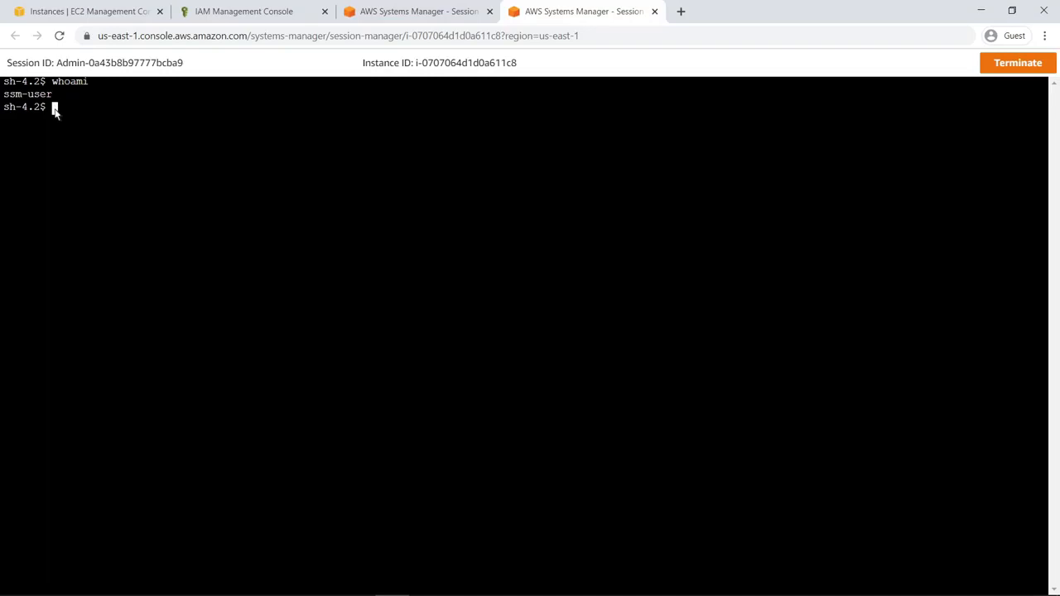
pyautogui.write('sudo useradd LinuxAdmin; sudo useradd LinuxUser')
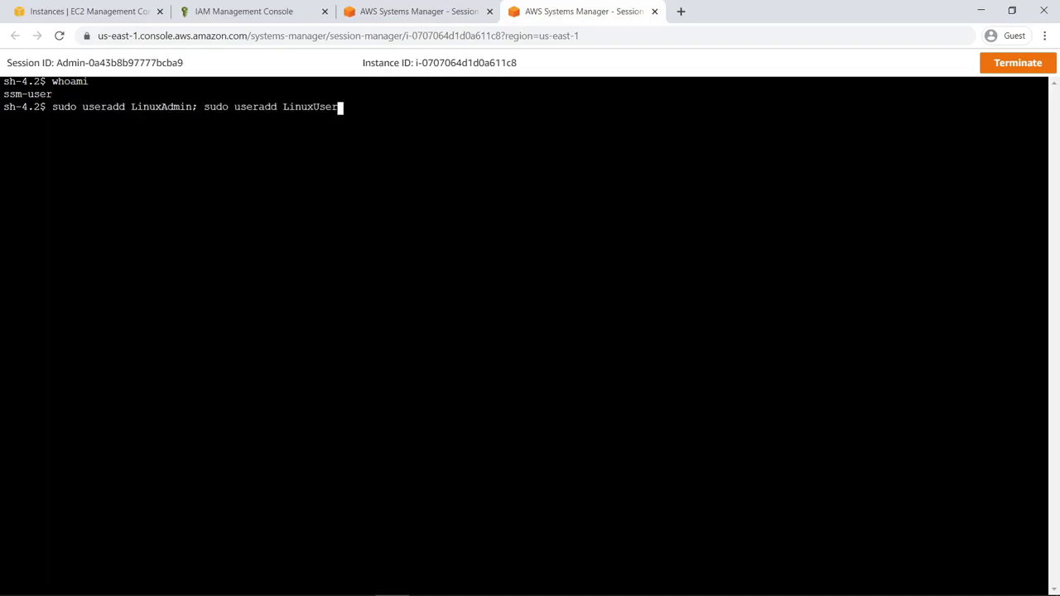
pyautogui.press('Return')
# As root, append "LinuxAdmin ALL=(ALL) NOPASSWD:ALL" to /etc/sudoers.d/cloud-init, and terminate the session
pyautogui.write('sudo -i')
pyautogui.press('Return')
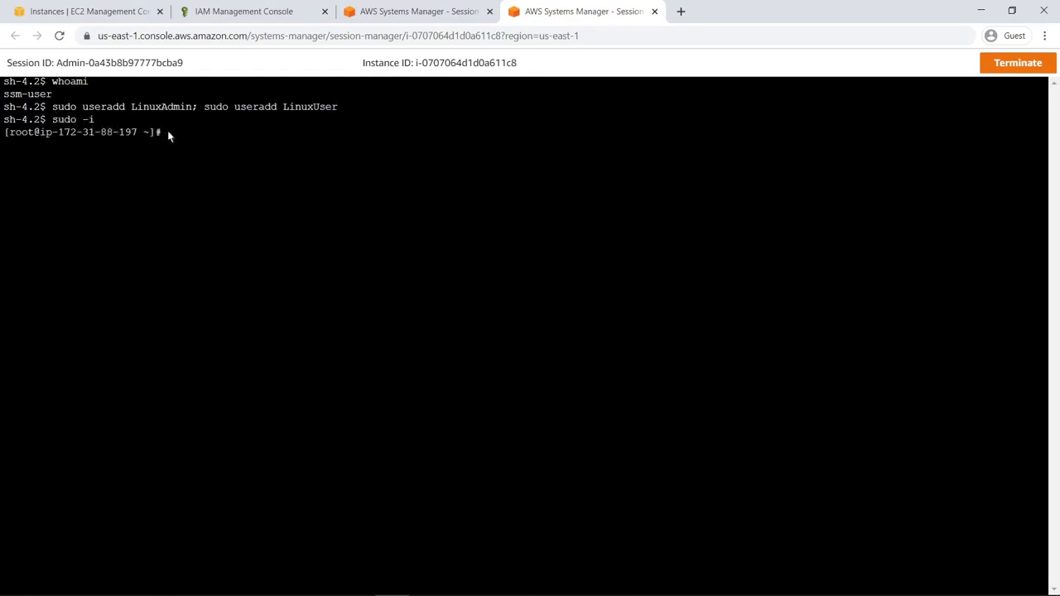
pyautogui.write('echo "LinuxAdmin...')
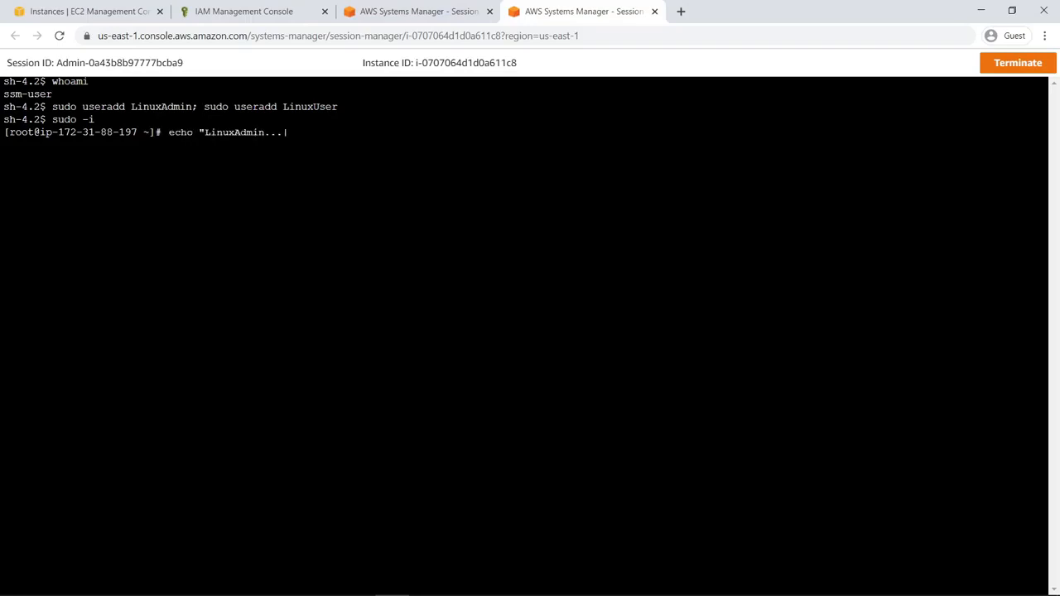
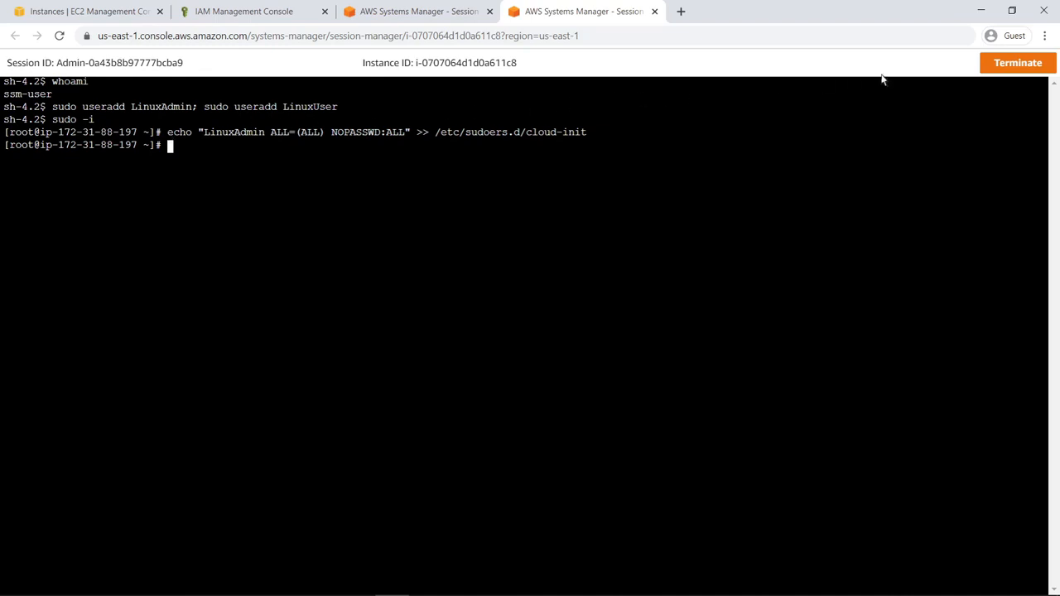
pyautogui.click(1017, 63)
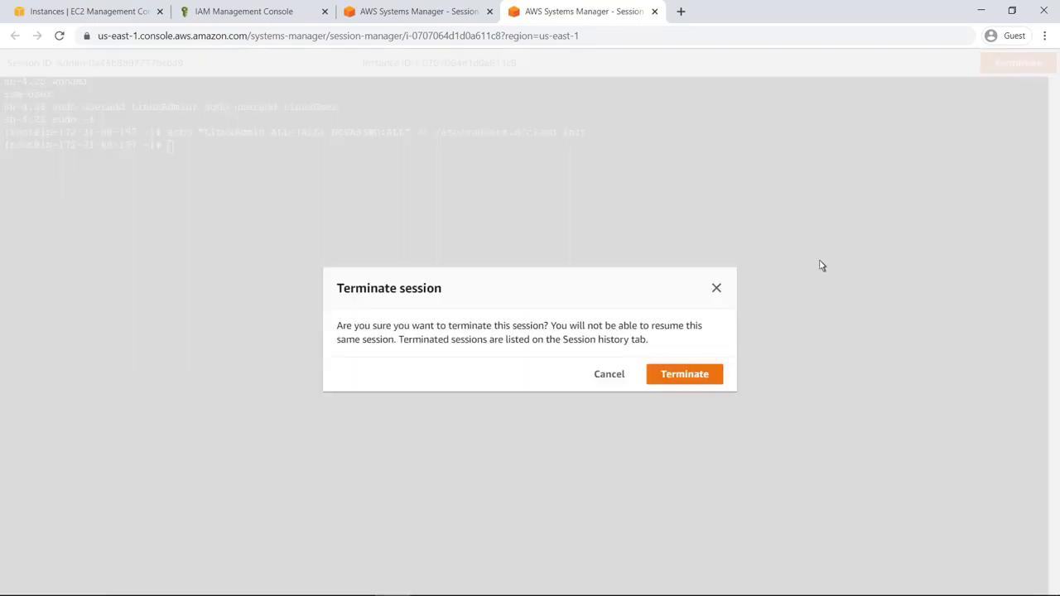
pyautogui.click(685, 374)
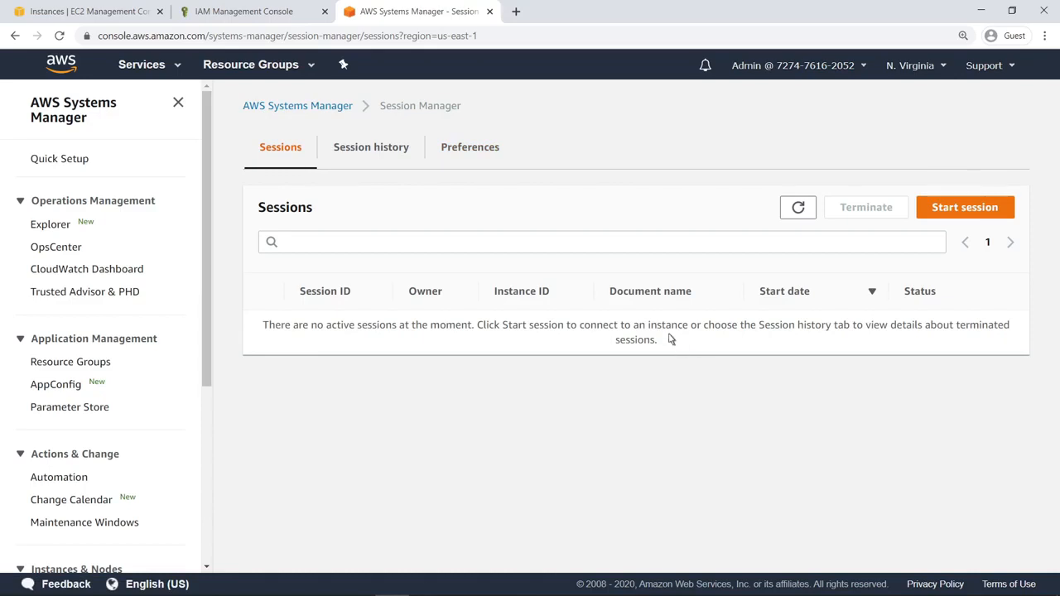
# In the Session Manager preferences, enable Run As support for Linux instances with LinuxUser as the operating system user, and save
pyautogui.click(497, 156)
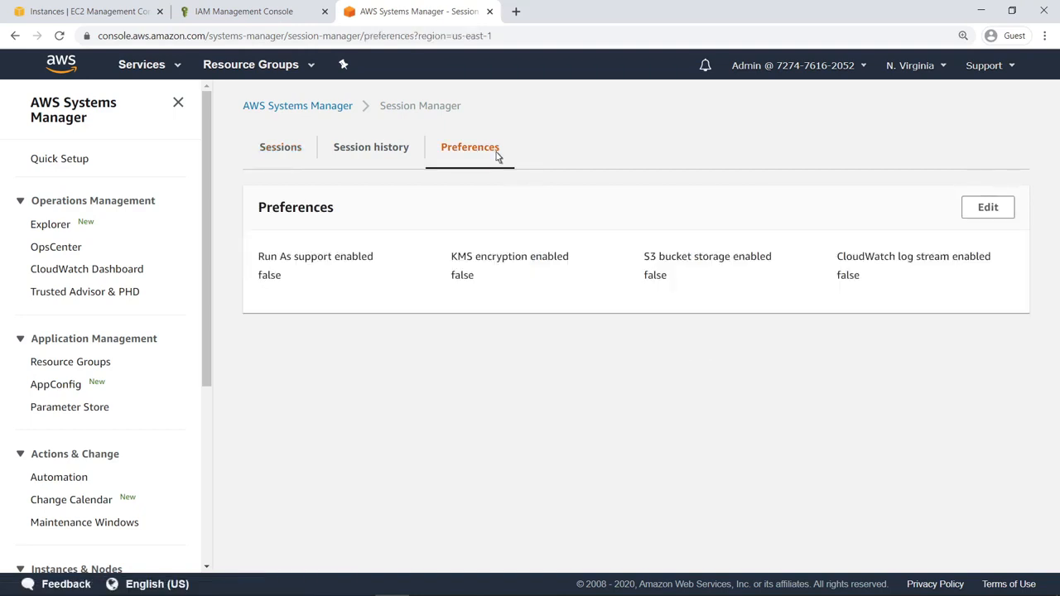
pyautogui.click(985, 208)
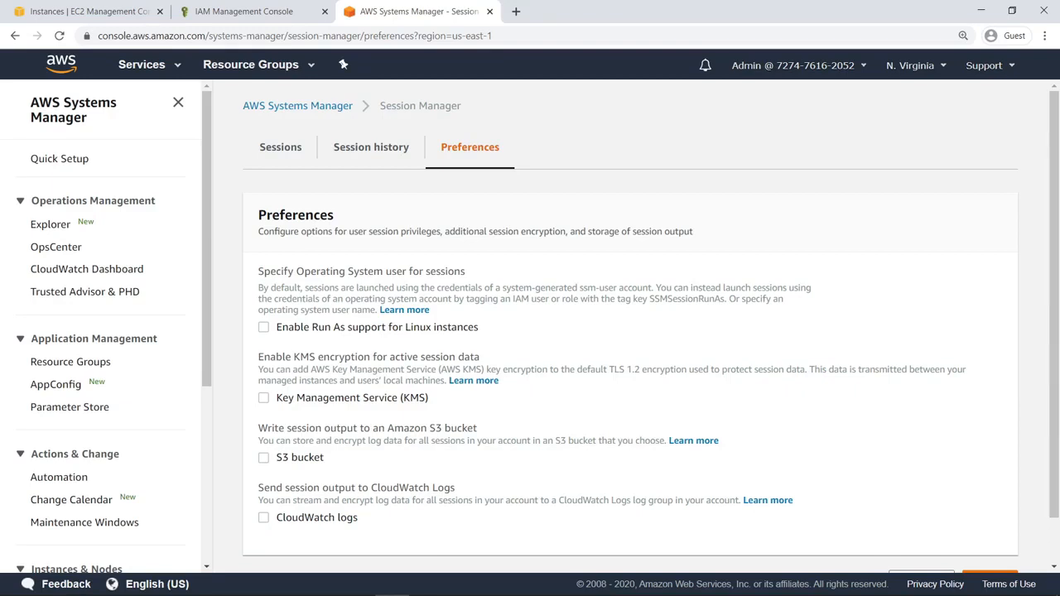
pyautogui.click(263, 328)
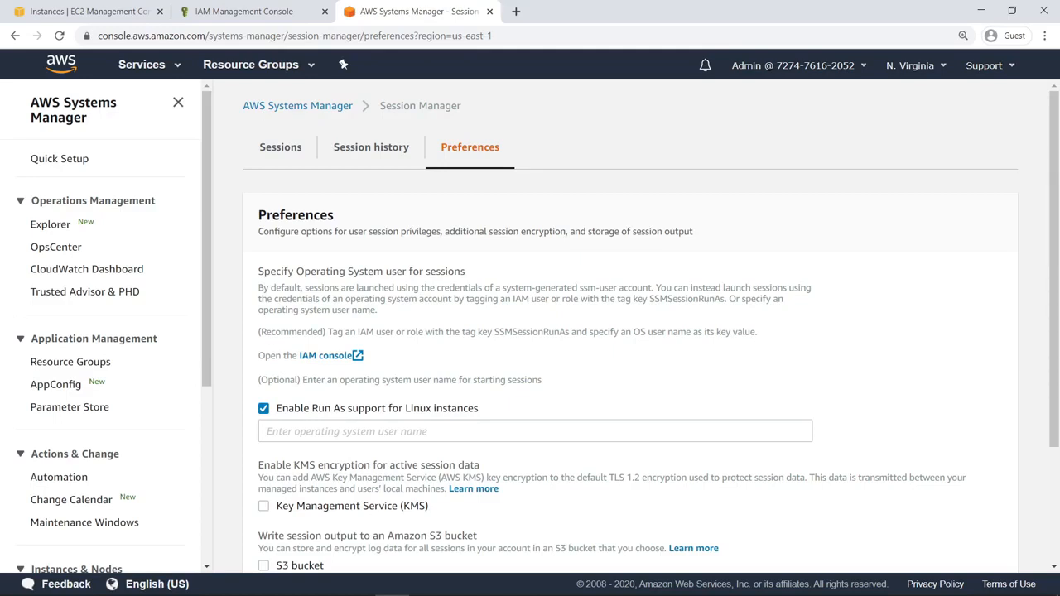
pyautogui.click(274, 431)
pyautogui.write('Li')
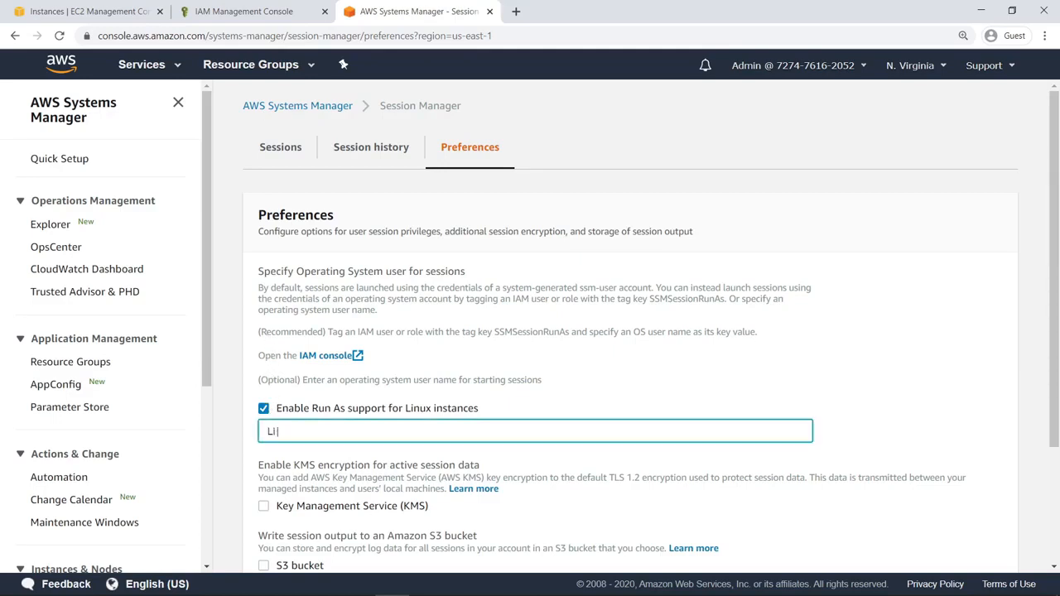
pyautogui.write('nuxUser')
pyautogui.click(359, 448)
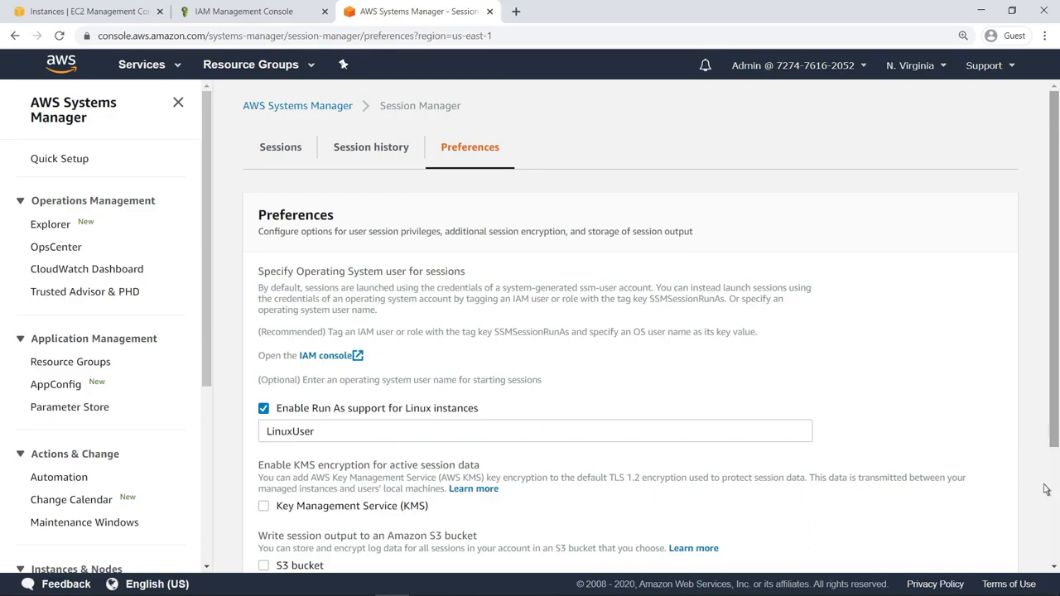
pyautogui.scroll(-3, 1045, 490)
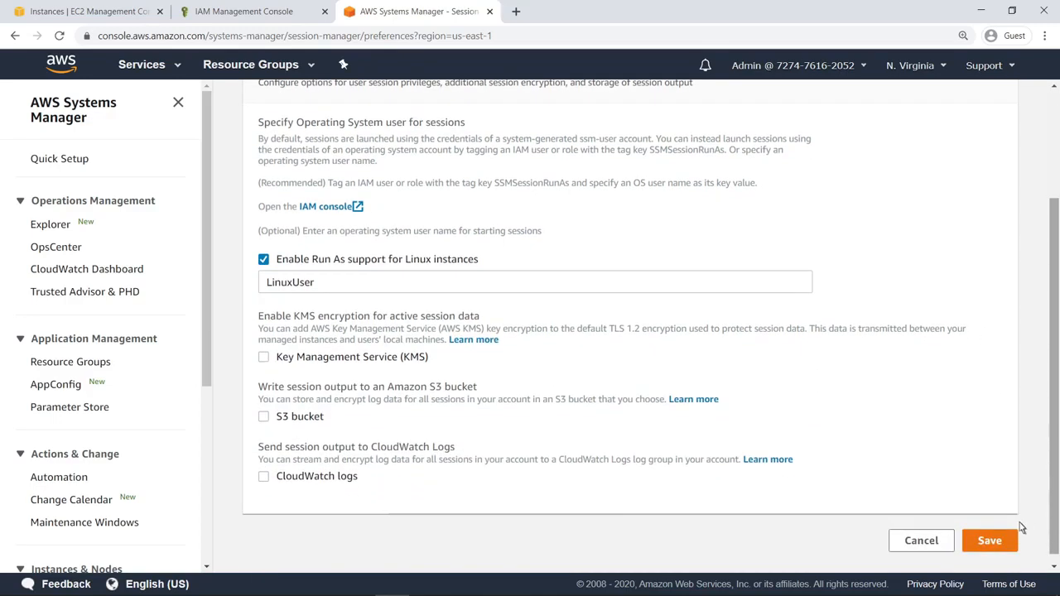
pyautogui.click(1009, 537)
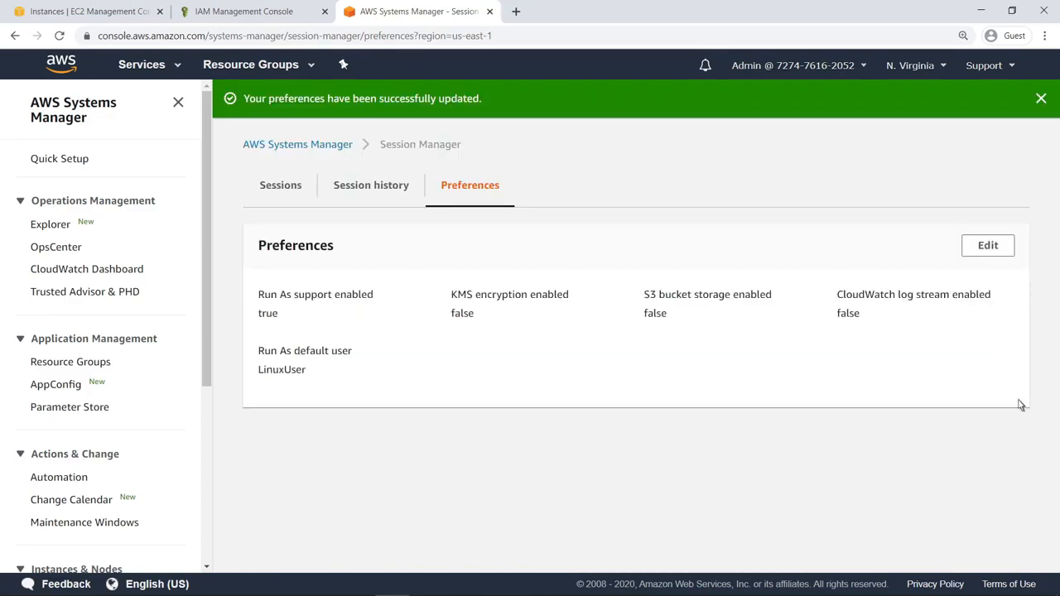
pyautogui.click(1041, 100)
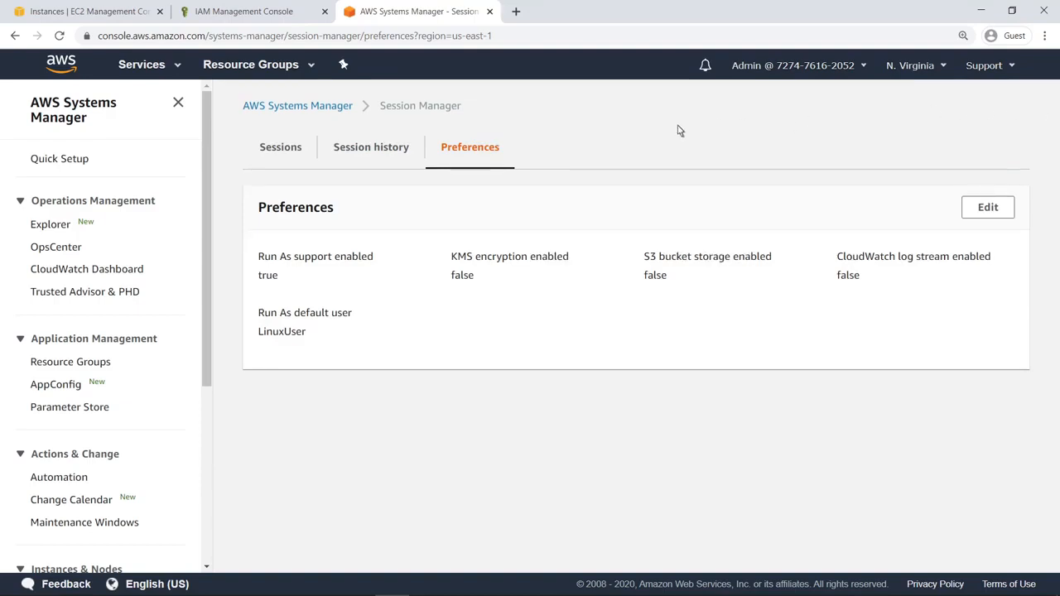
# Start a new session on the Linux-Env-1 instance with the updated preferences
pyautogui.click(300, 151)
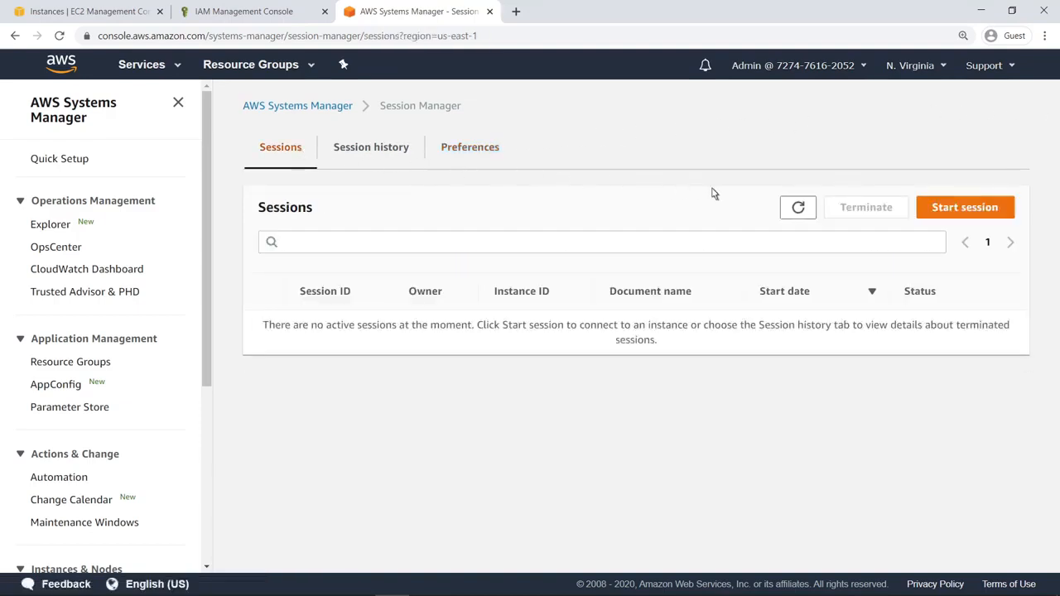
pyautogui.click(935, 210)
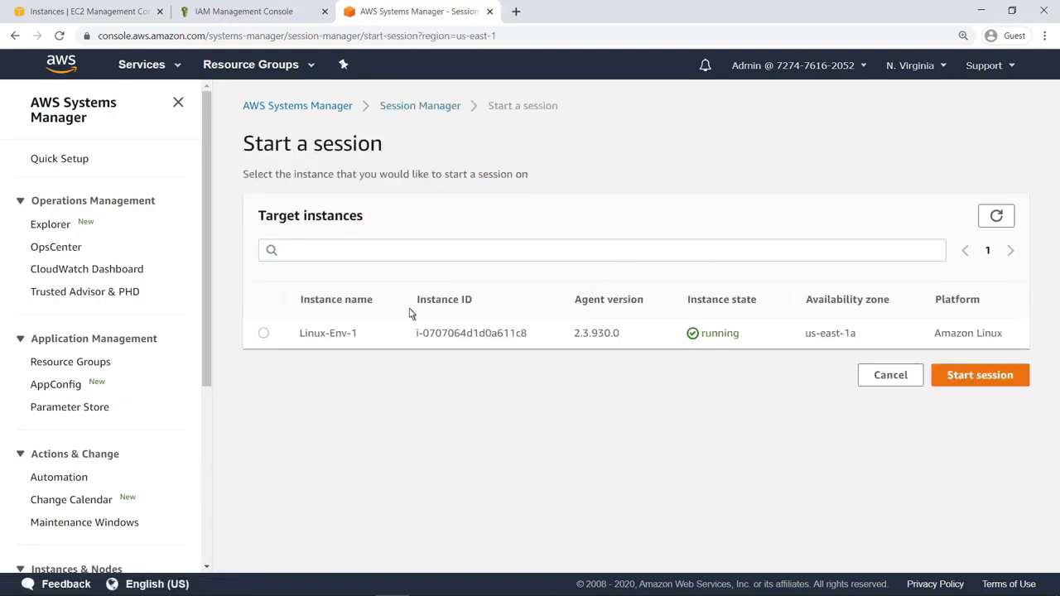
pyautogui.click(265, 335)
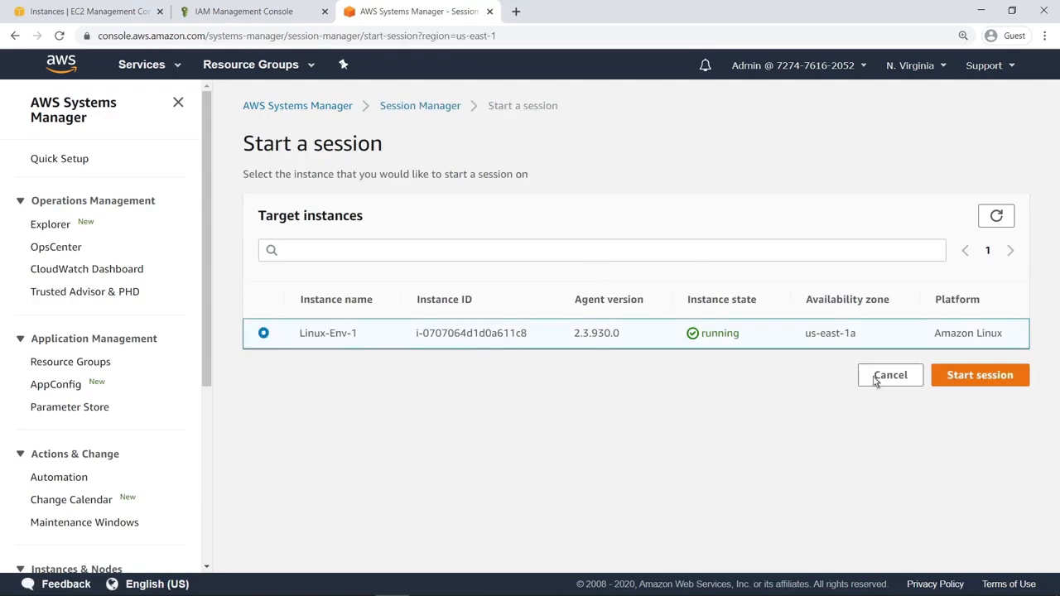
pyautogui.click(940, 382)
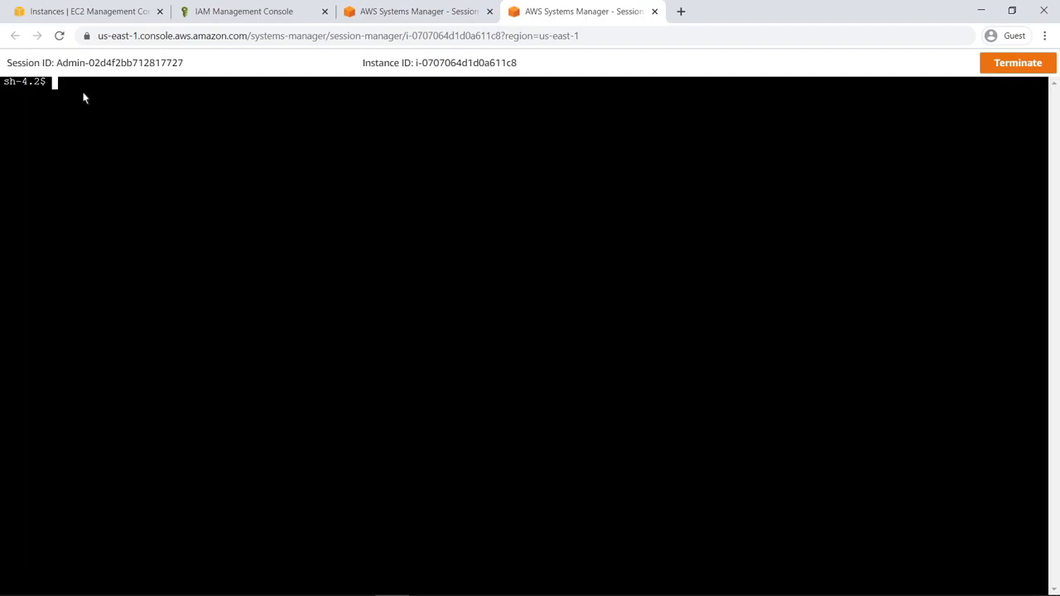
# Check the session's user with whoami and its sudo rights with sudo -v, and terminate the session
pyautogui.write('whoami')
pyautogui.press('Return')
pyautogui.write('sudo -v')
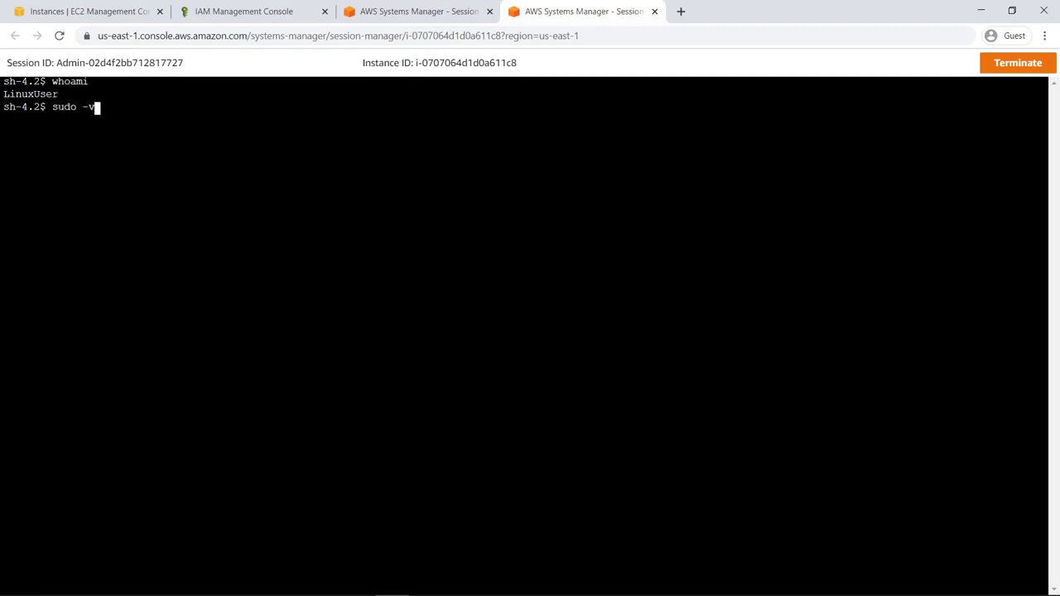
pyautogui.press('Return')
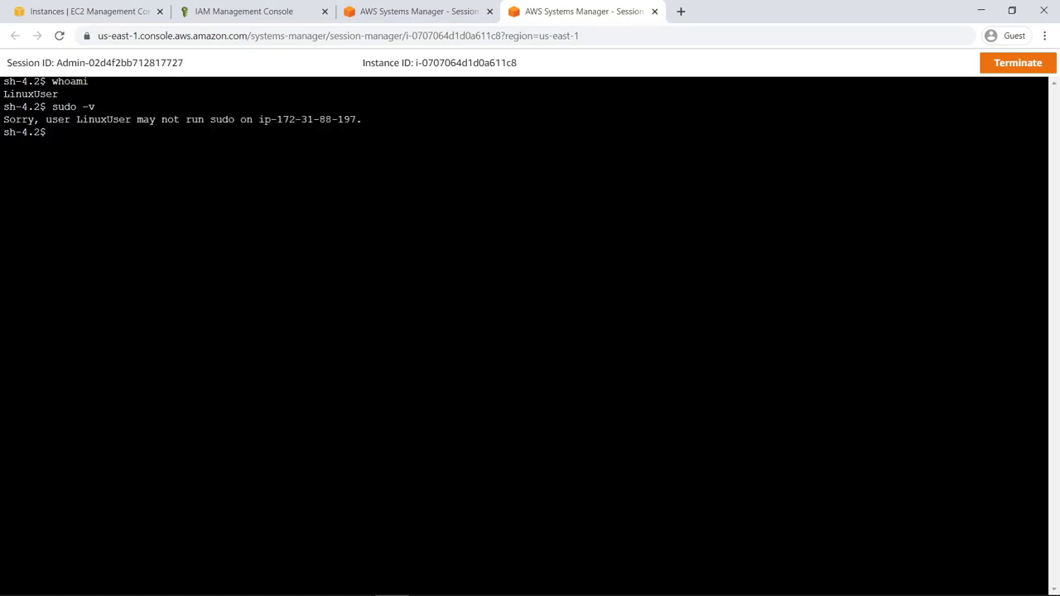
pyautogui.click(994, 68)
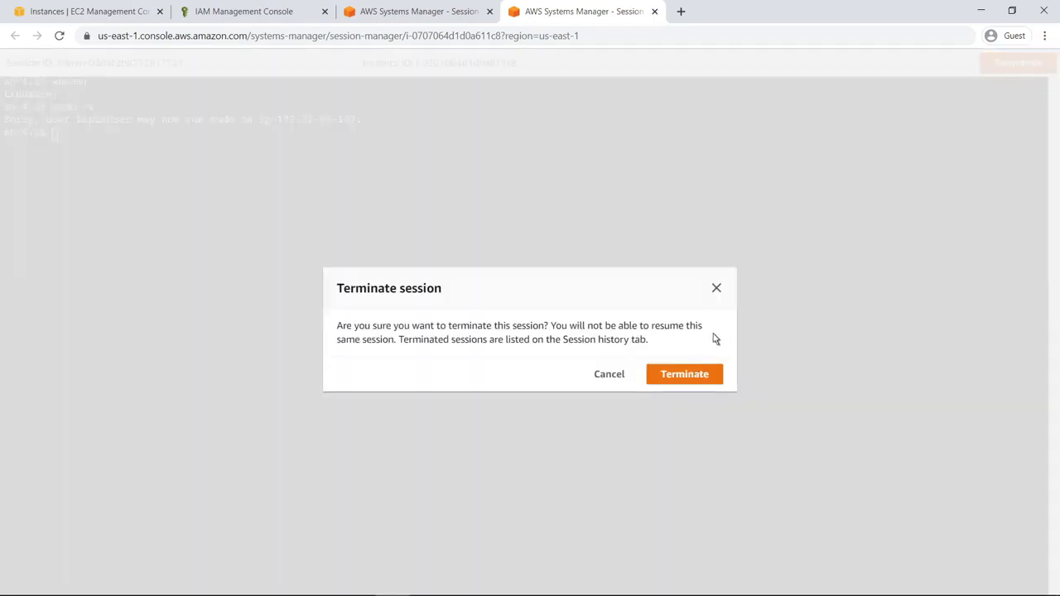
pyautogui.click(666, 382)
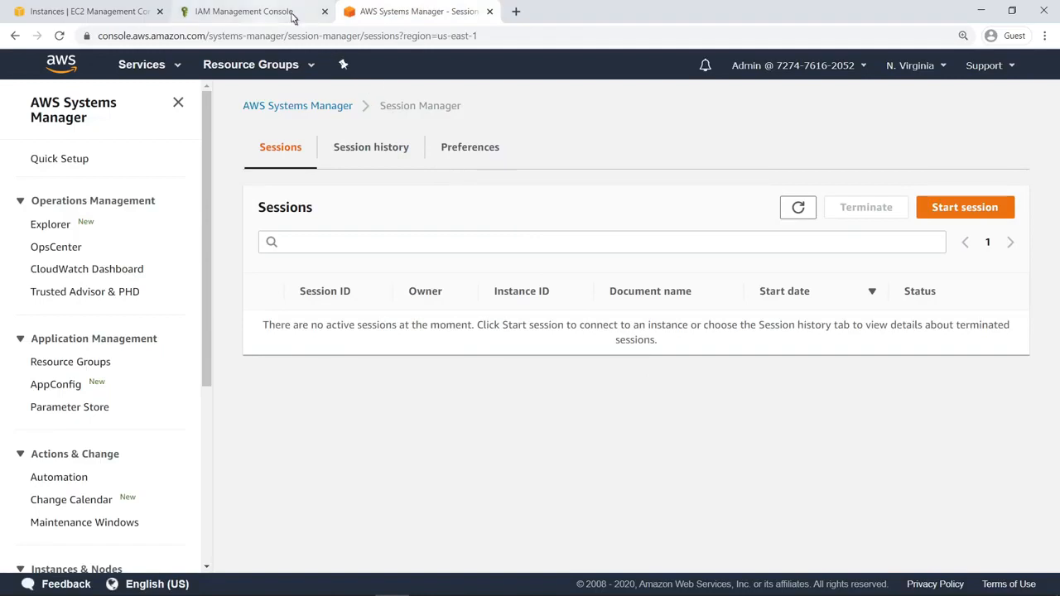
# In IAM, add a tag to the Admin user with key SSMSessionRunAs and value LinuxAdmin, and save the changes
pyautogui.click(249, 12)
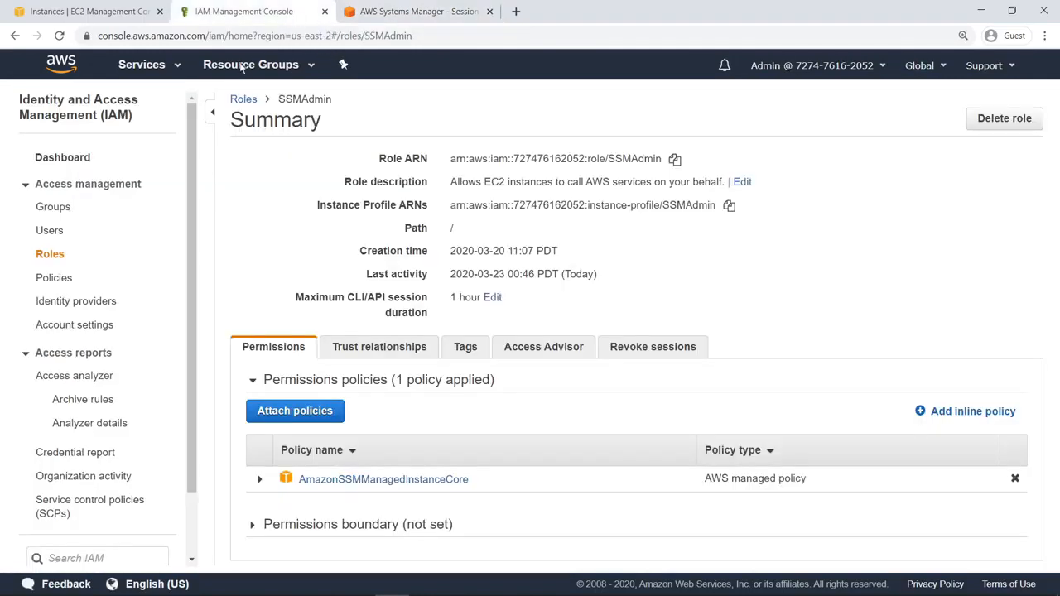
pyautogui.click(50, 231)
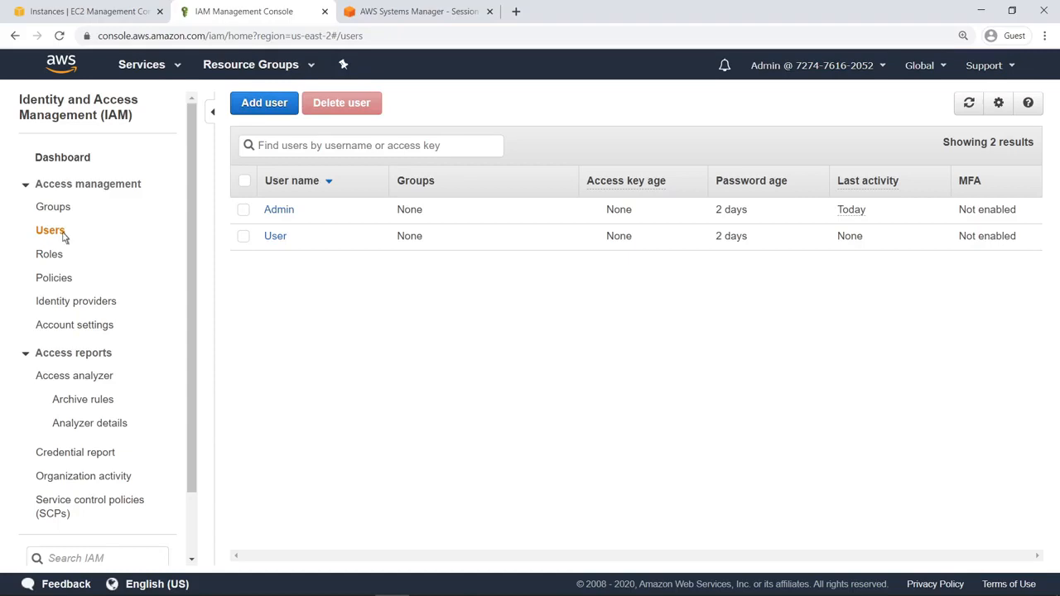
pyautogui.click(273, 212)
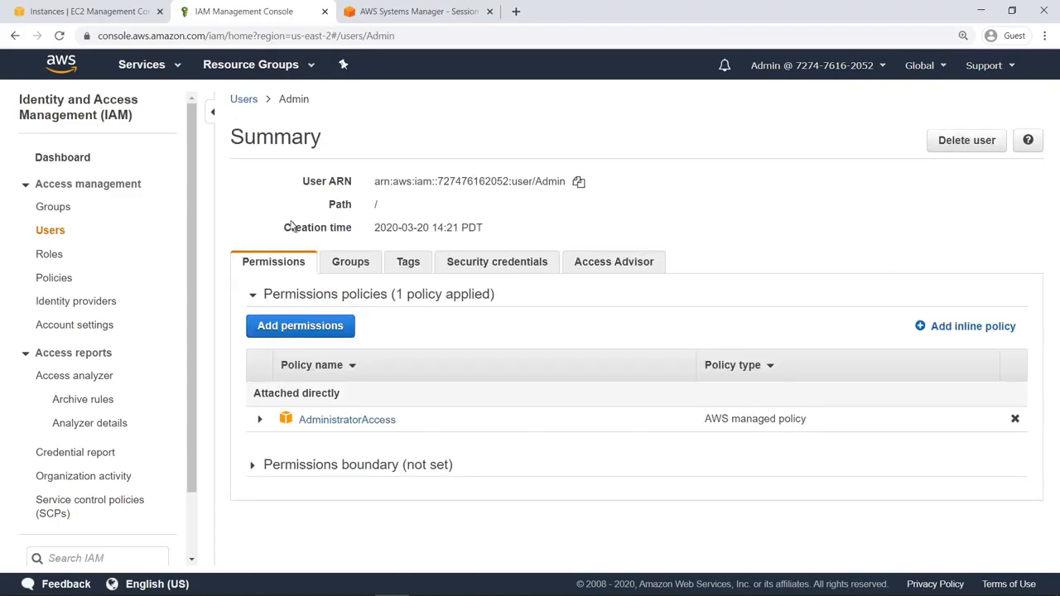
pyautogui.click(405, 264)
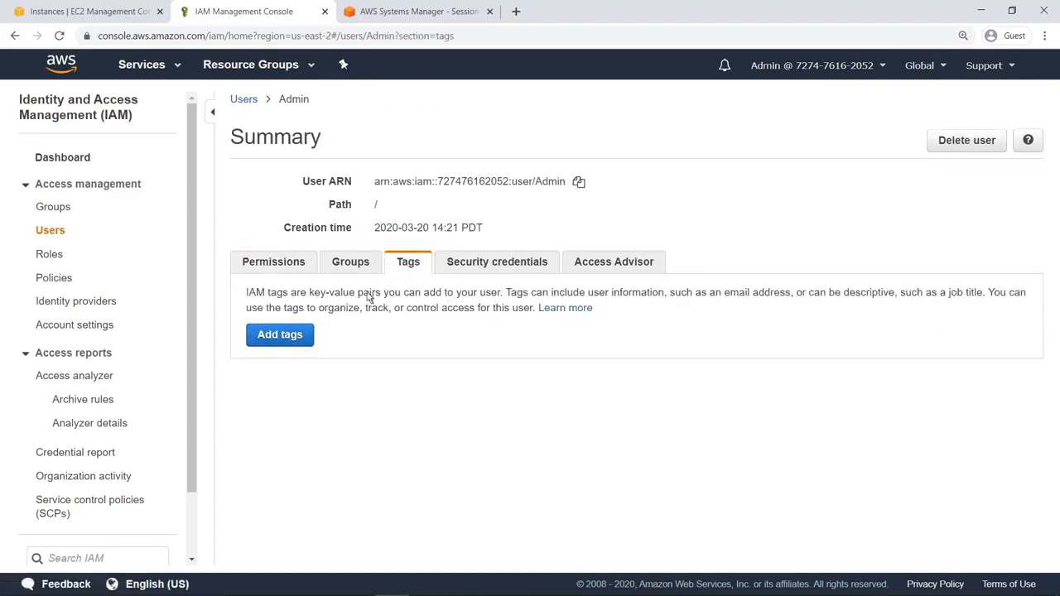
pyautogui.click(303, 343)
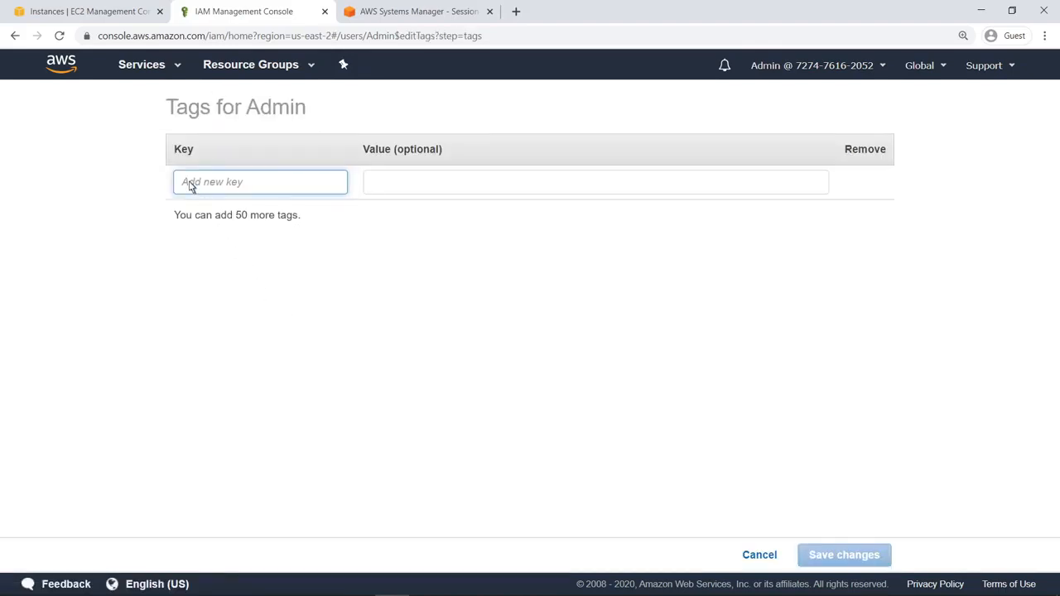
pyautogui.write('SSMSessionRunAs')
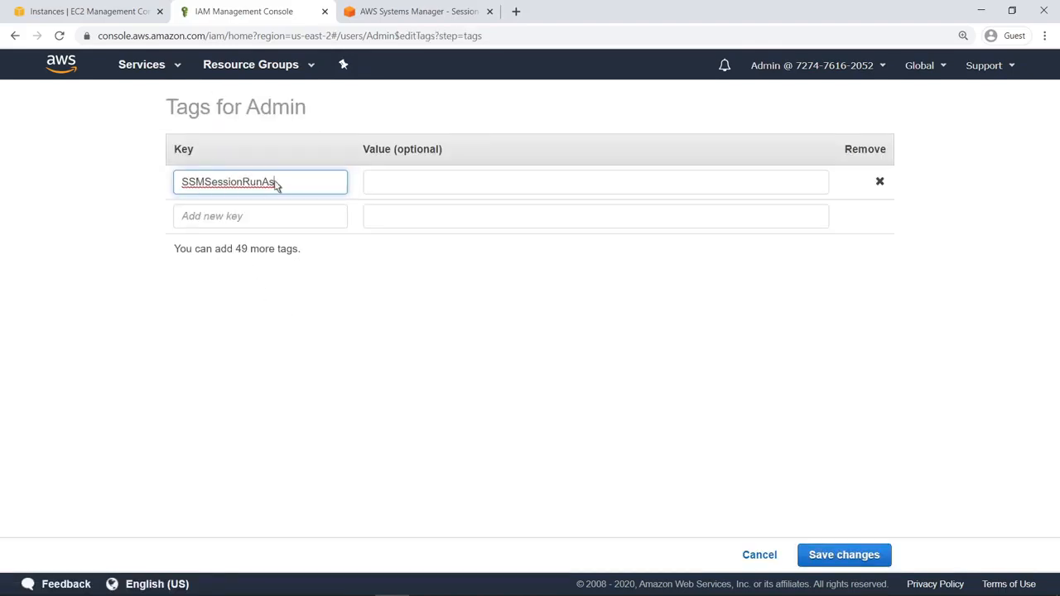
pyautogui.click(375, 183)
pyautogui.write('LinuxAdmin')
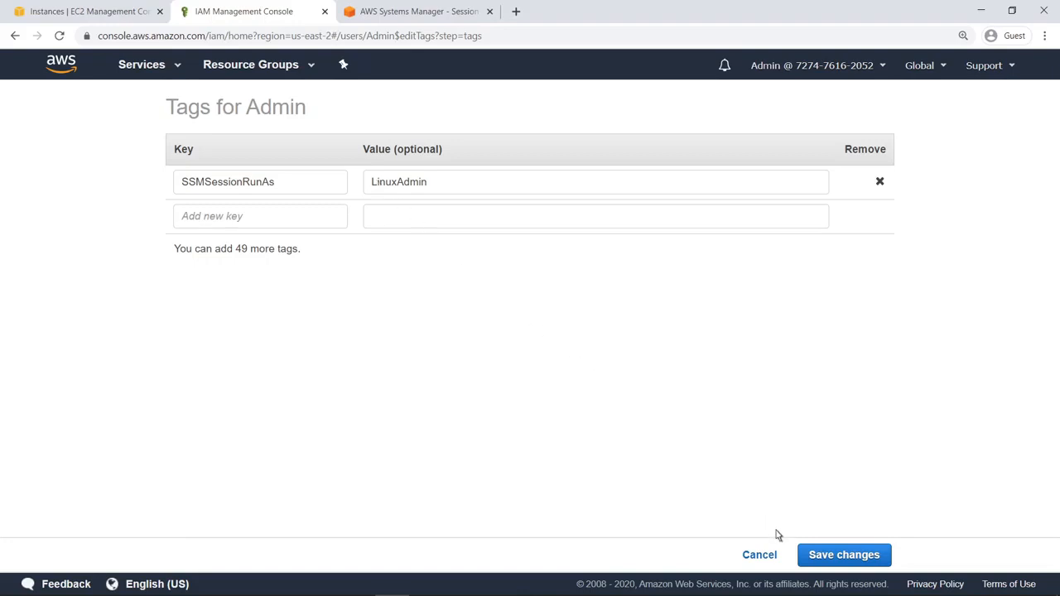
pyautogui.click(812, 563)
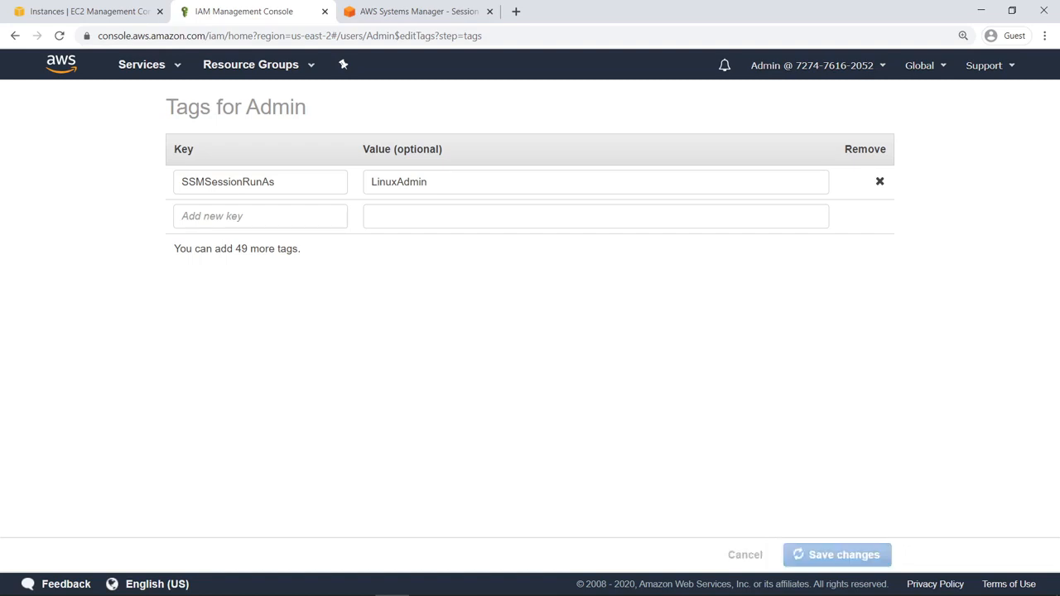
# Return to Session Manager in AWS Systems Manager and start a session on the Linux-Env-1 instance under the tagged Admin user
pyautogui.click(462, 15)
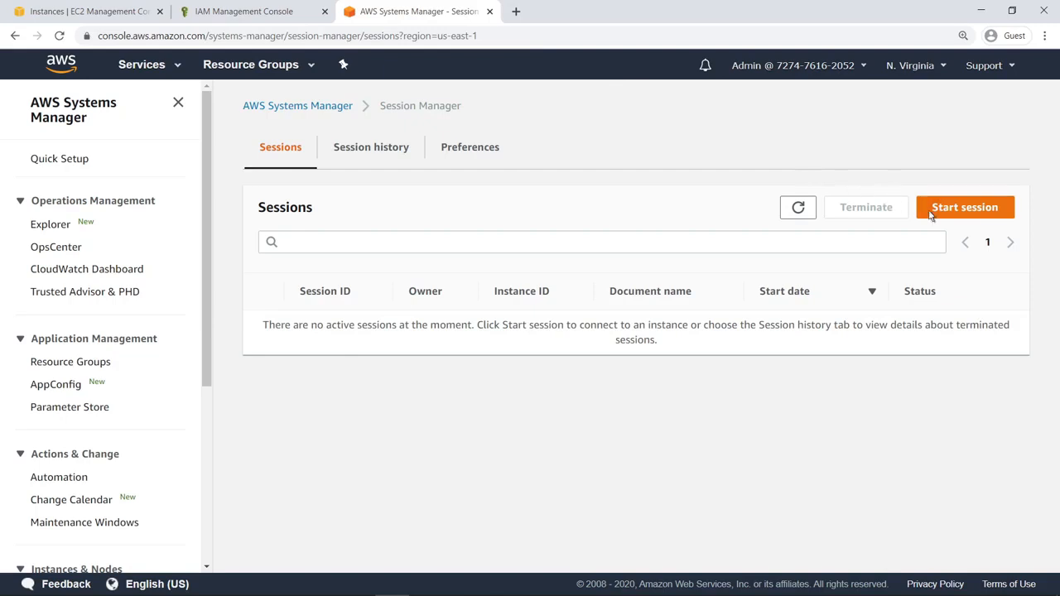
pyautogui.click(965, 208)
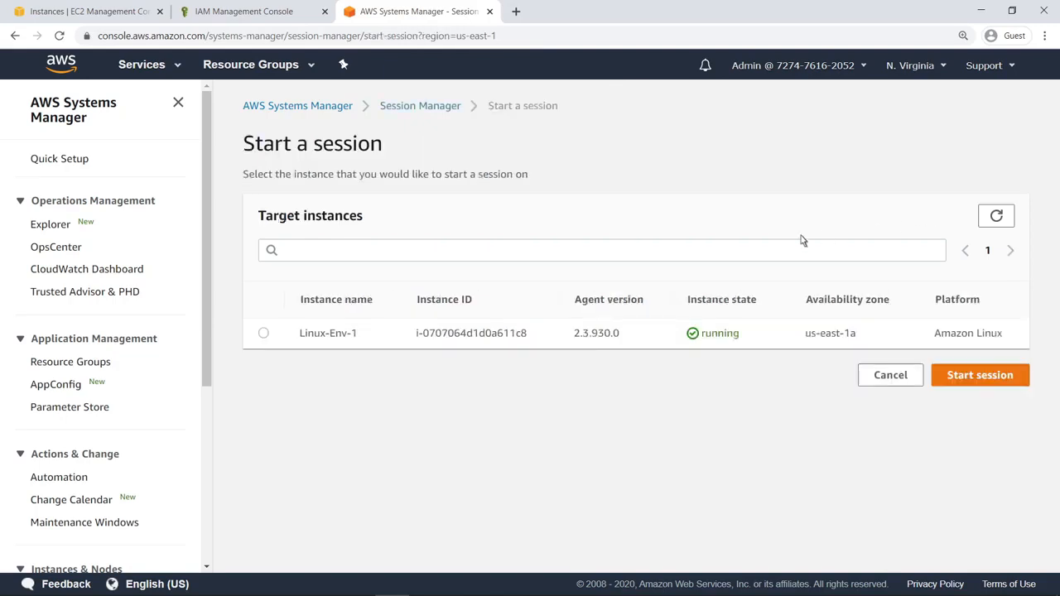
pyautogui.click(263, 333)
pyautogui.click(944, 384)
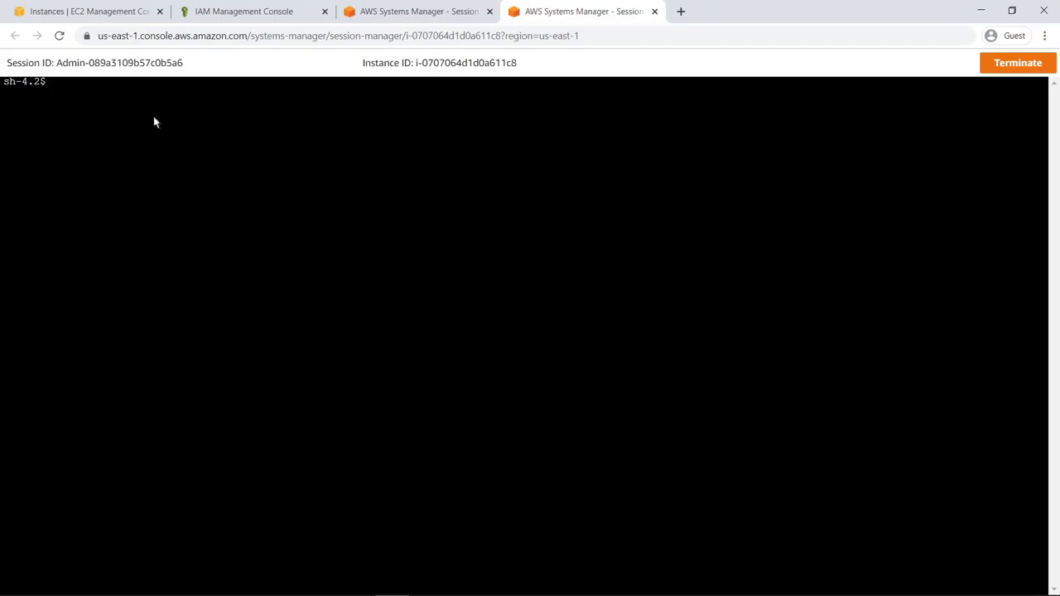
# Check the session's operating system user with whoami and list its sudo privileges with sudo -l
pyautogui.click(52, 85)
pyautogui.write('whoami')
pyautogui.press('Return')
pyautogui.write('sudo -l')
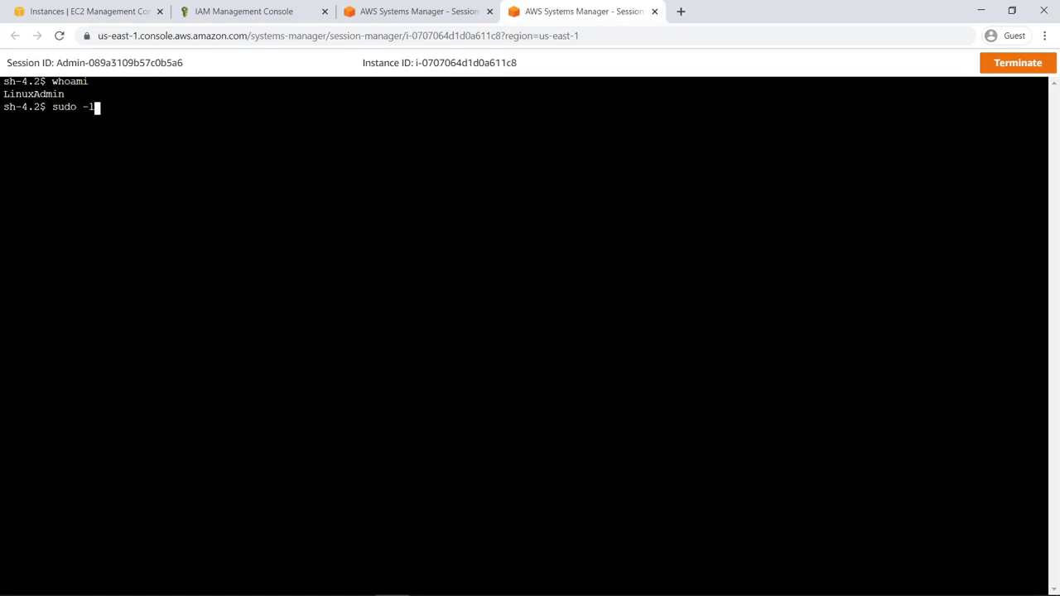
pyautogui.press('Return')
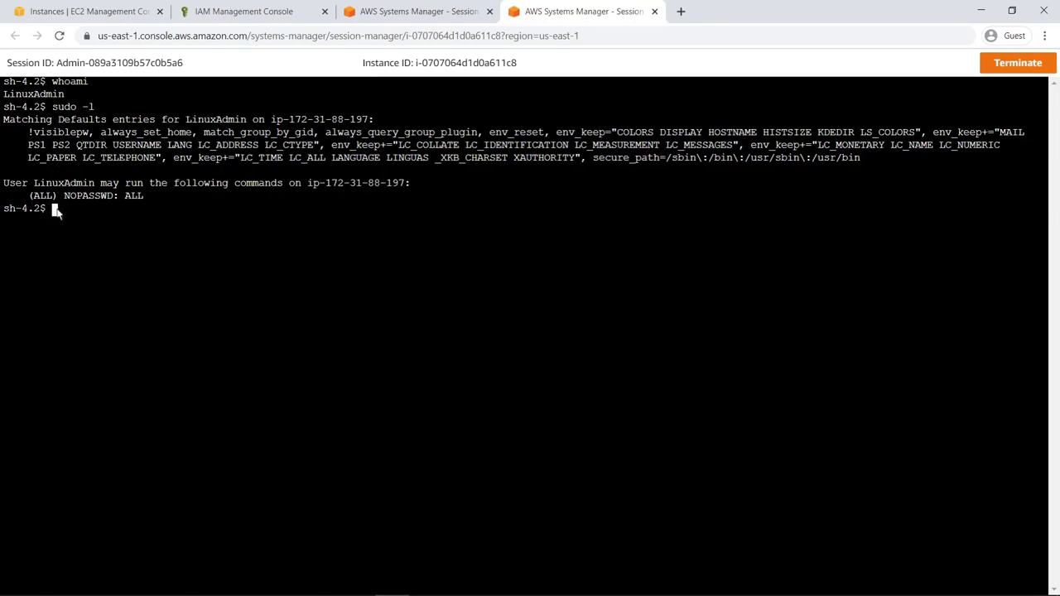
# Update the instance's packages with elevated rights by running sudo yum update -y in the session
pyautogui.write('sudo yum update -y')
pyautogui.press('Return')
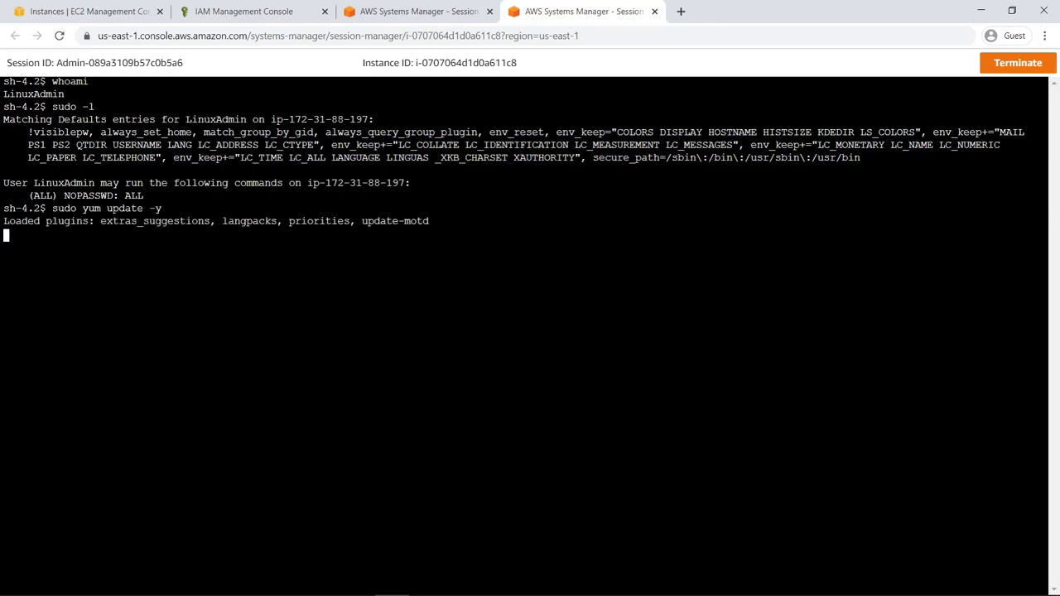